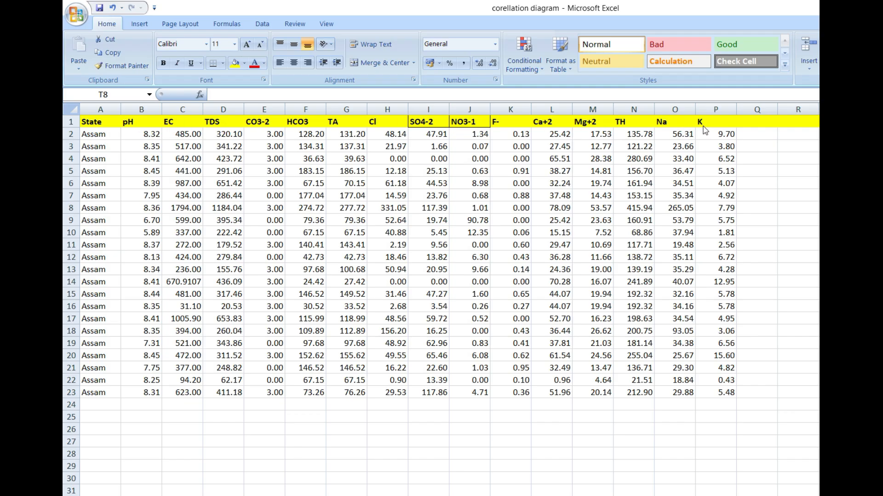
Enable the Analysis ToolPak add-in through the Excel add-ins manager.
left_click(76, 15)
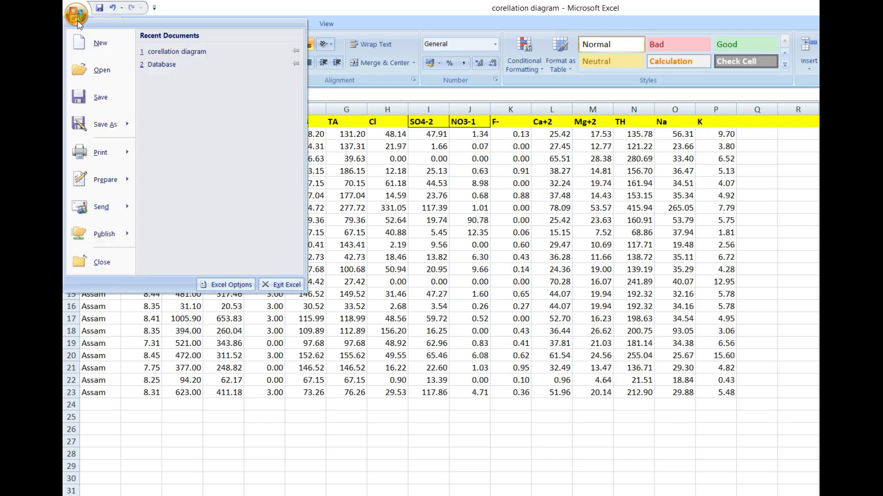
left_click(222, 286)
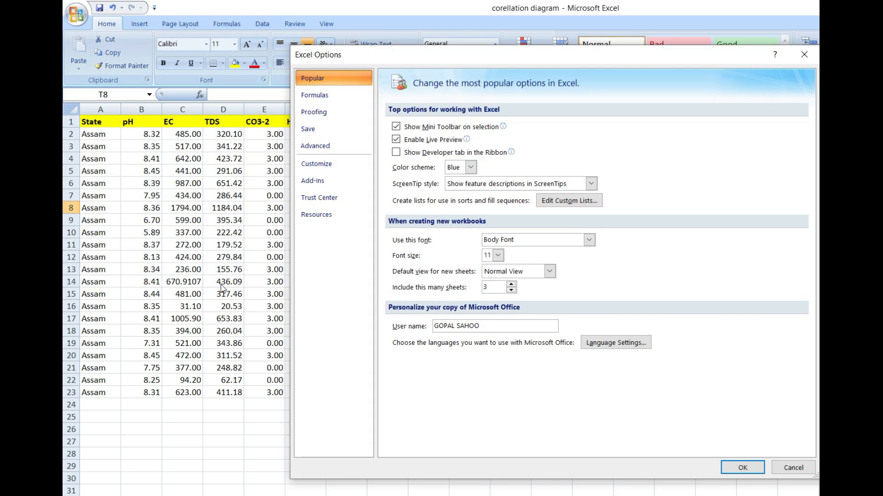
left_click(308, 183)
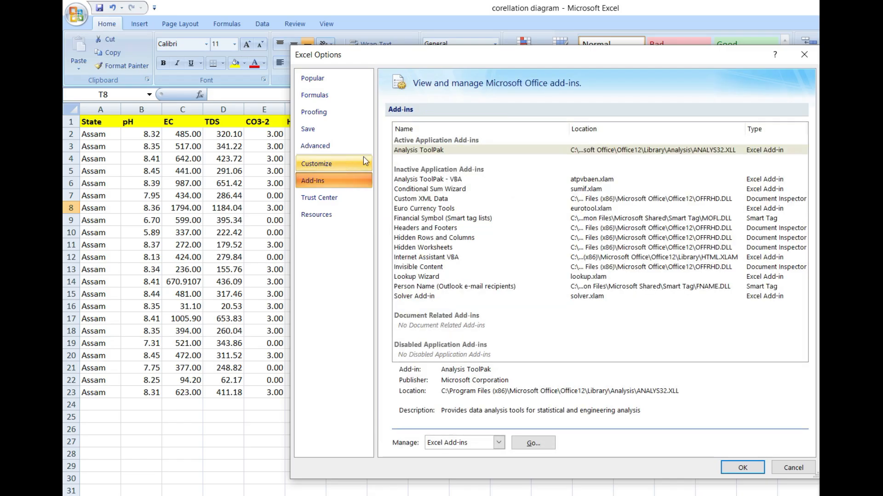
left_click(423, 151)
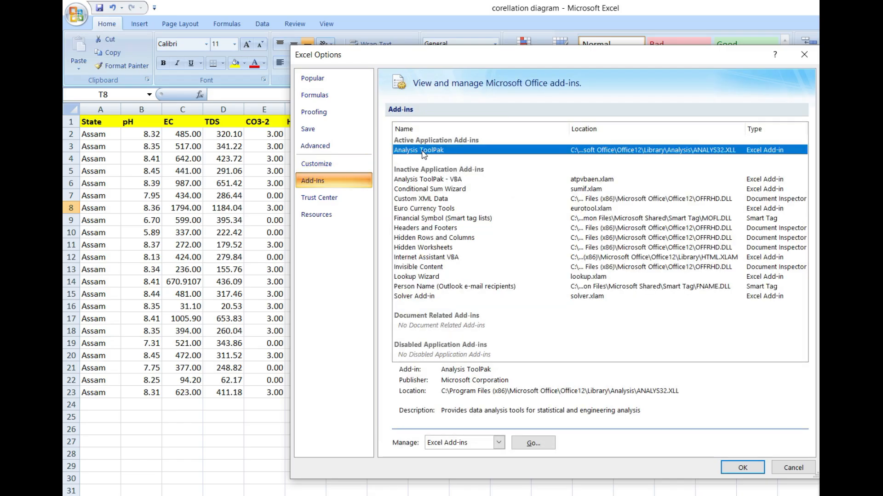
left_click(533, 444)
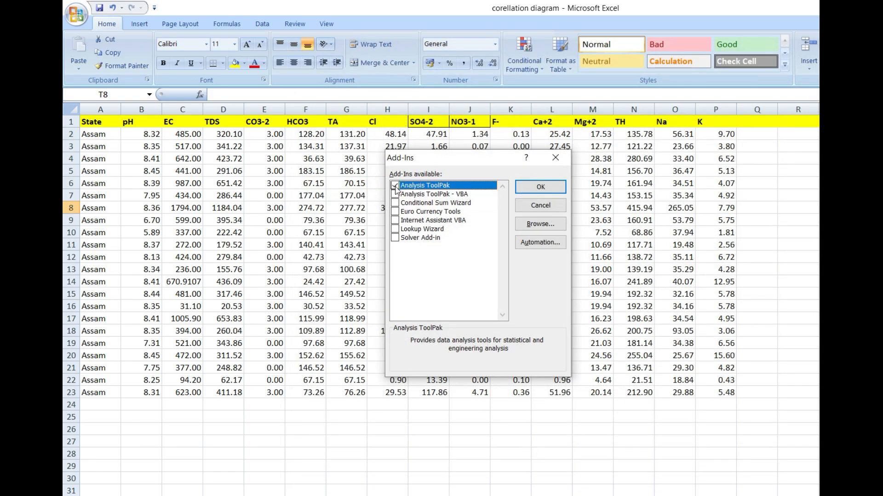
left_click(545, 185)
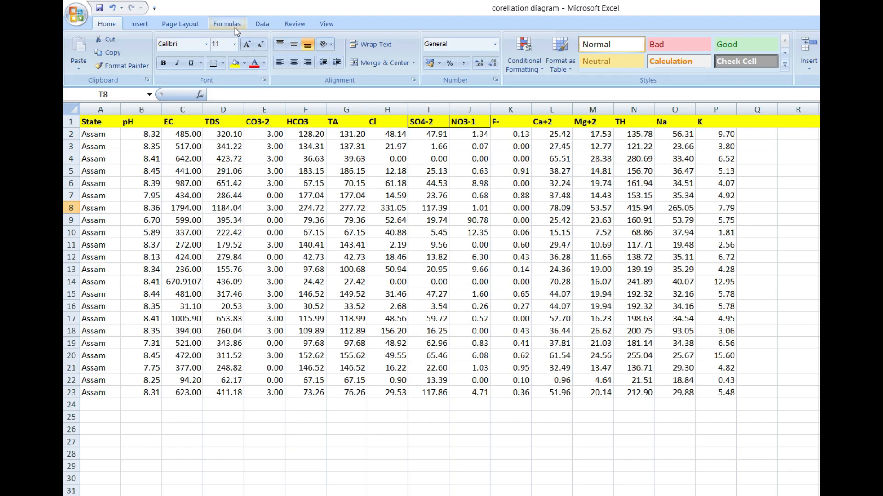
Run a Correlation analysis on $B$1:$P$23, grouped by columns with labels in the first row, output to a new worksheet.
left_click(261, 25)
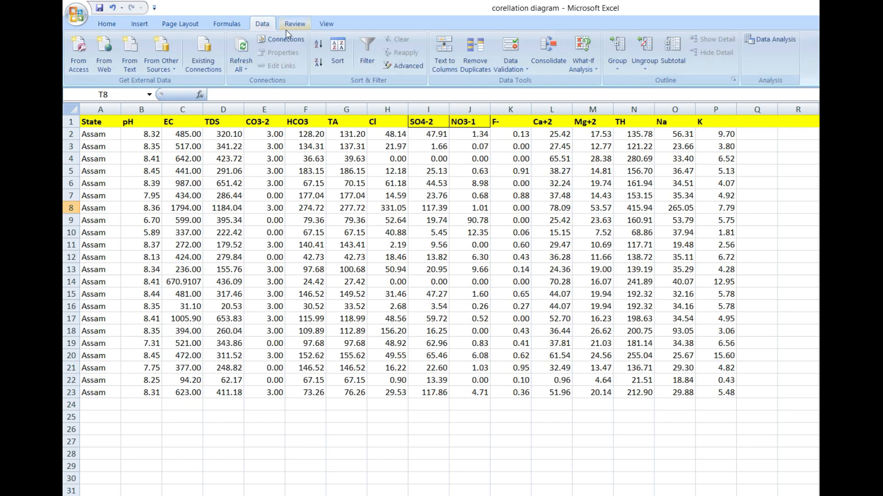
left_click(779, 40)
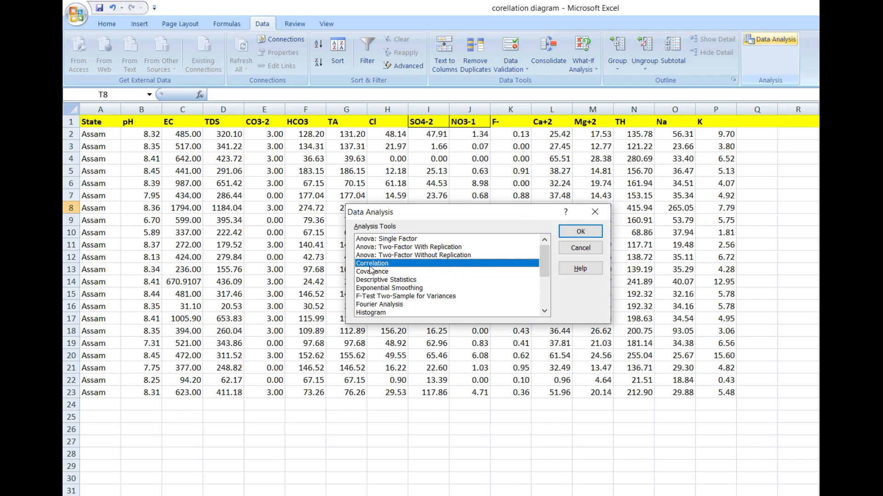
left_click(588, 233)
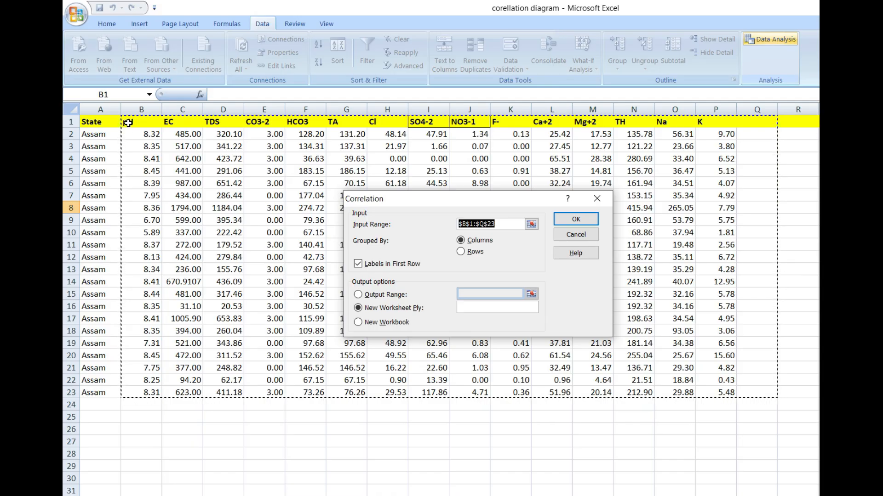
left_click_drag(127, 123, 725, 395)
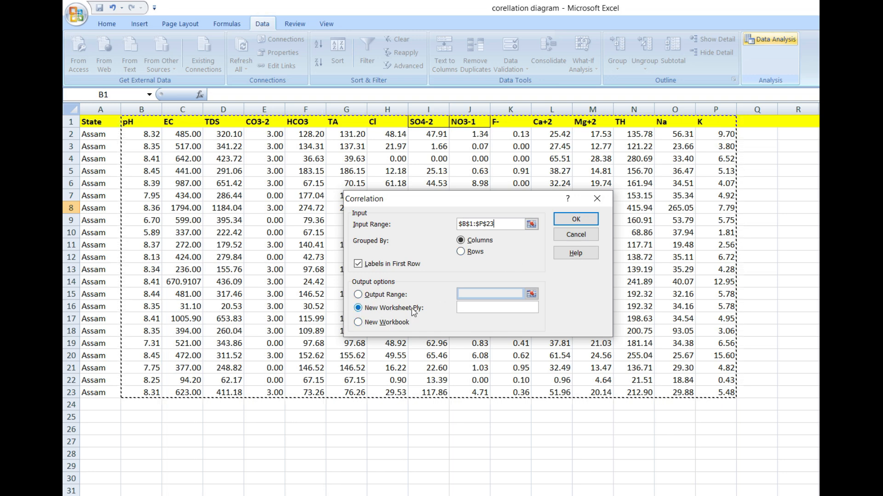
left_click(574, 221)
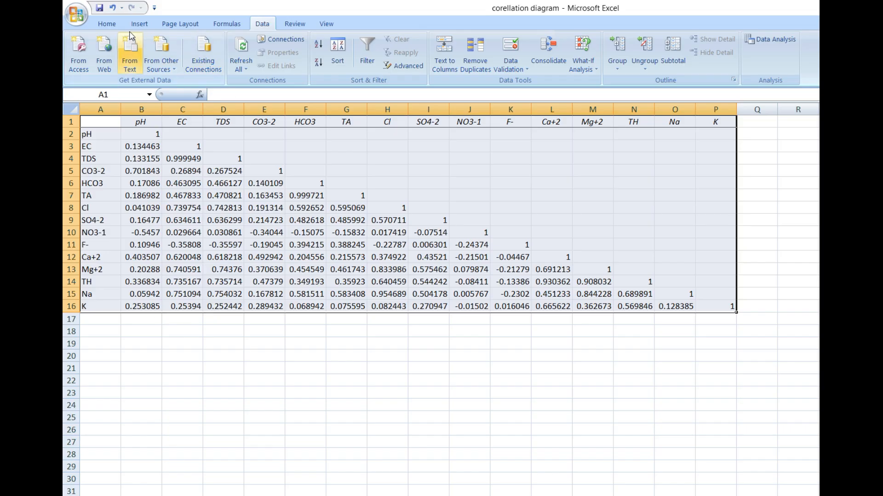
Create a new conditional formatting rule for the correlation matrix, using the 3-Color Scale format style.
left_click(107, 24)
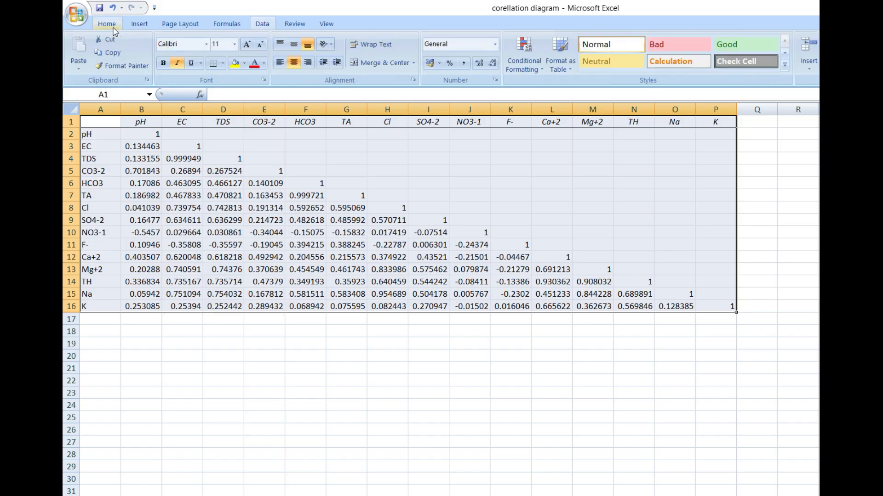
left_click(520, 63)
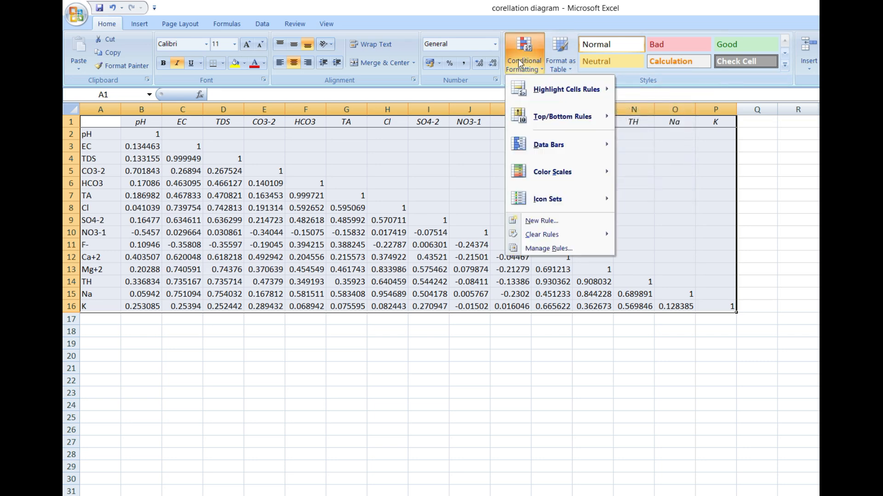
left_click(542, 221)
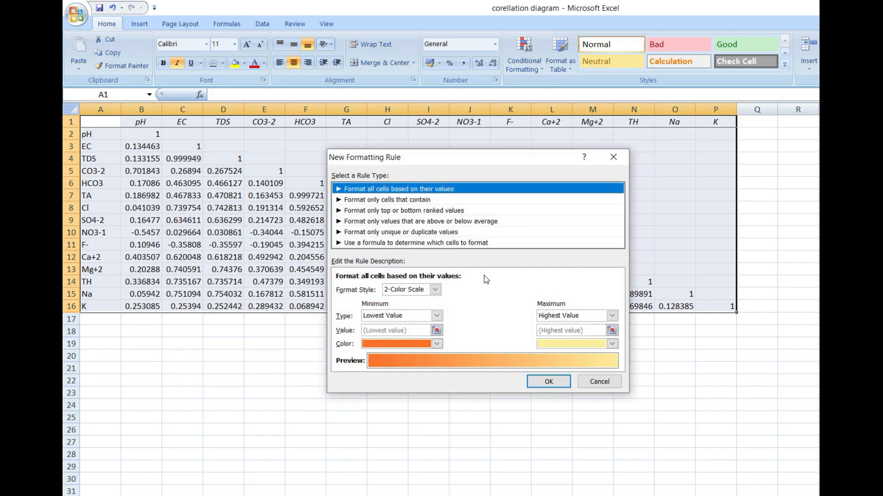
left_click(435, 290)
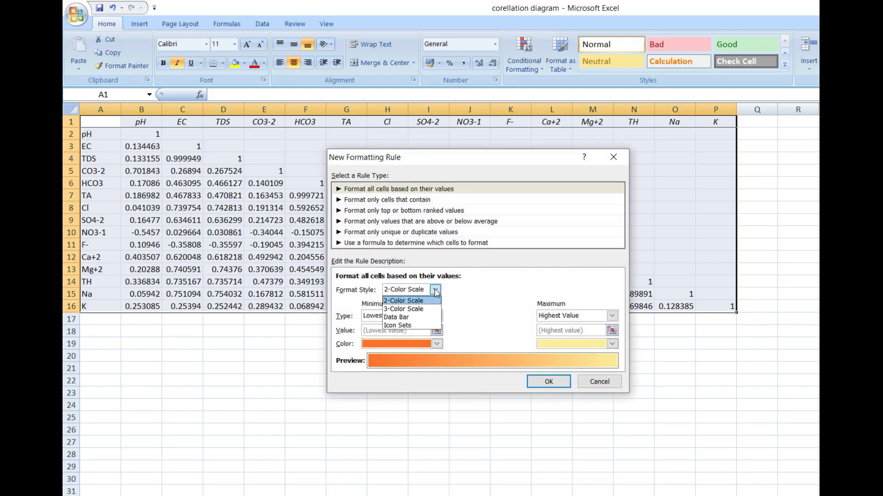
left_click(417, 313)
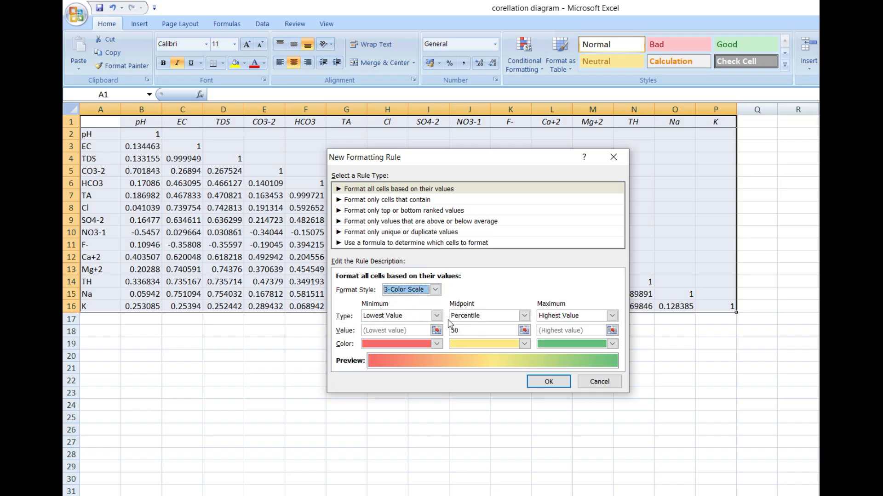
Set the color scale's minimum to the number -1 with the standard red color.
left_click(436, 315)
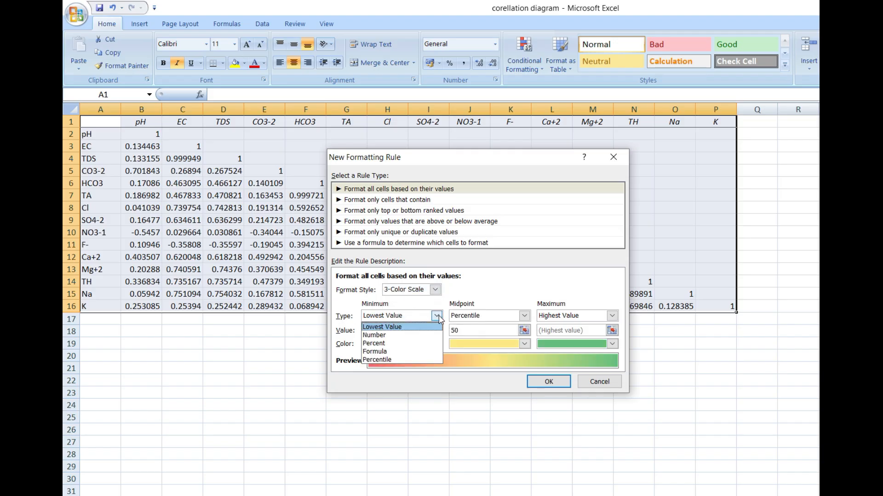
left_click(400, 336)
key("Tab")
type("-")
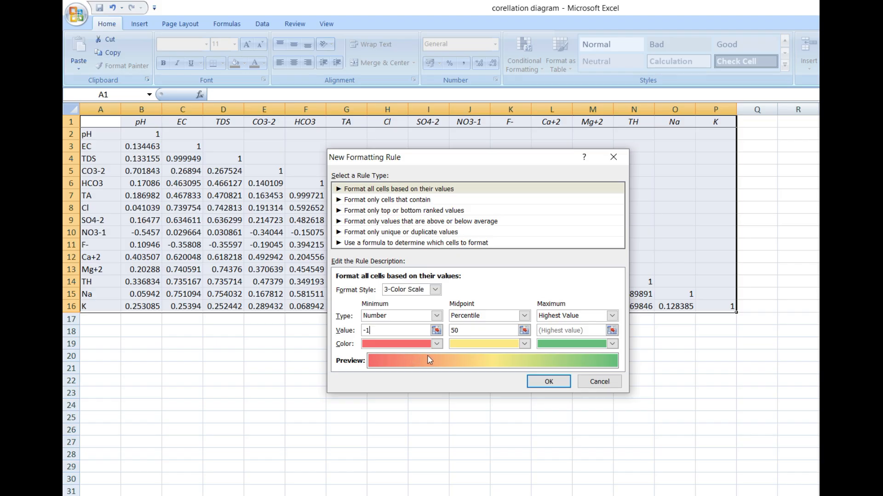
left_click(436, 345)
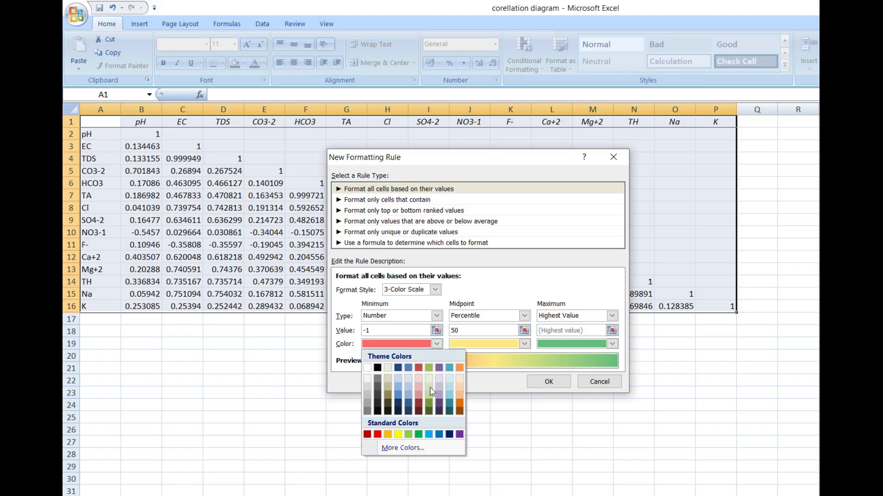
left_click(377, 435)
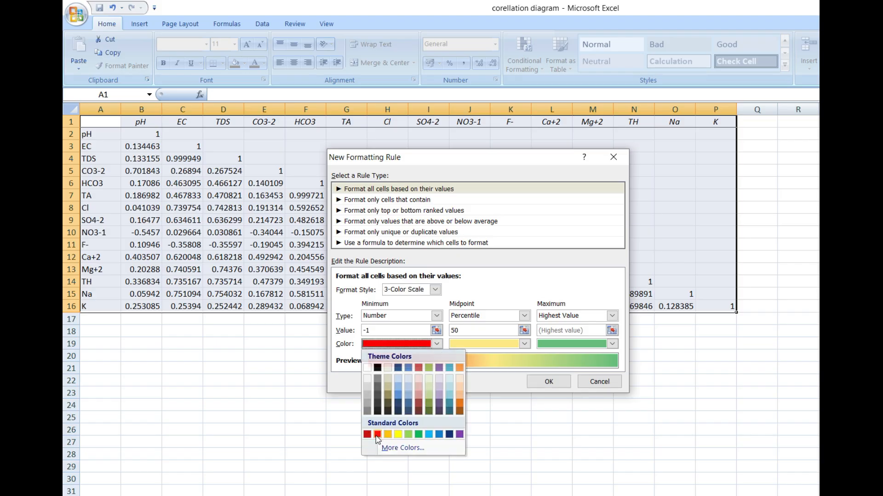
Set the color scale's midpoint to the number 0 with the light tan theme color.
left_click(492, 318)
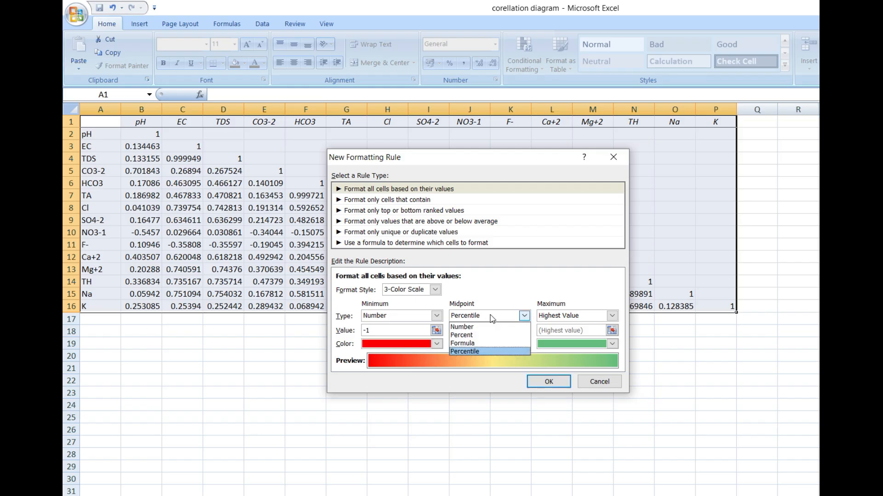
left_click(478, 330)
double_click(478, 330)
type("0")
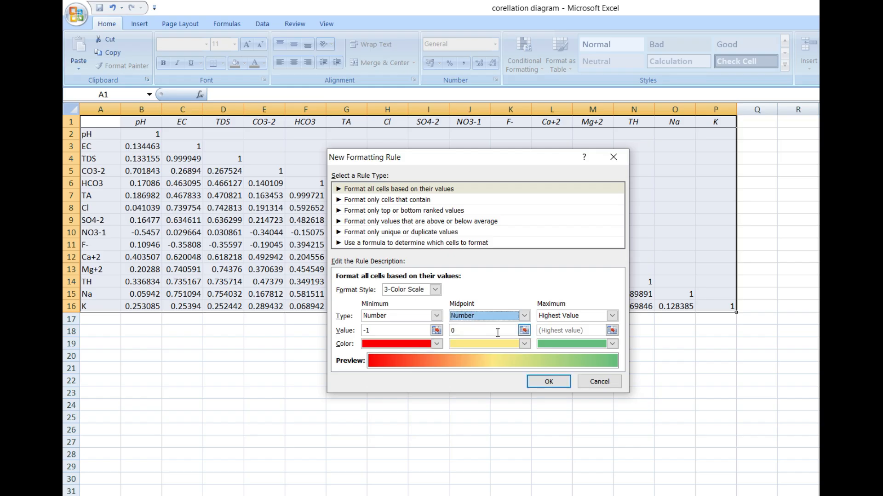
left_click(525, 344)
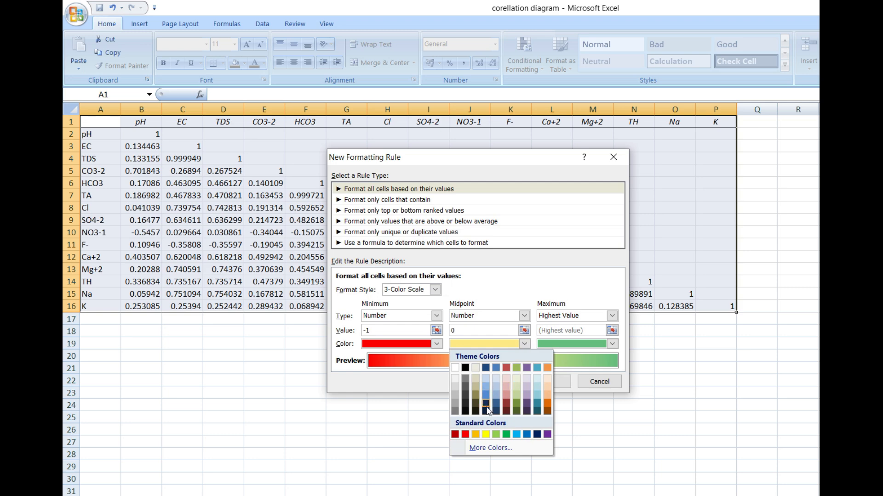
left_click(477, 368)
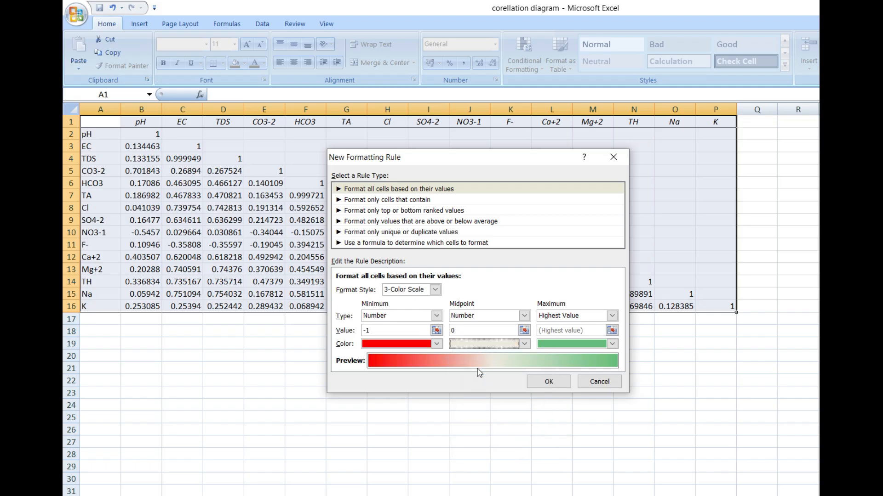
Set the color scale's maximum to the number 1 with standard green, and apply the rule to the matrix.
left_click(612, 316)
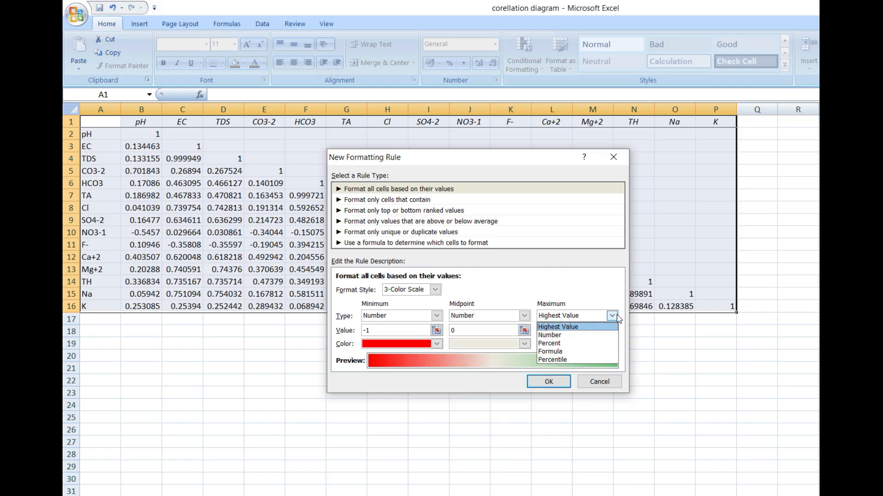
left_click(550, 336)
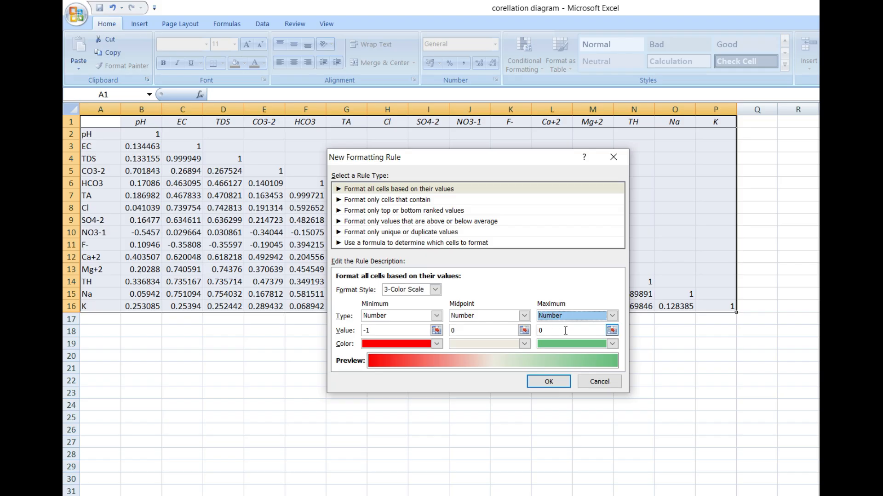
key("Tab")
type("1")
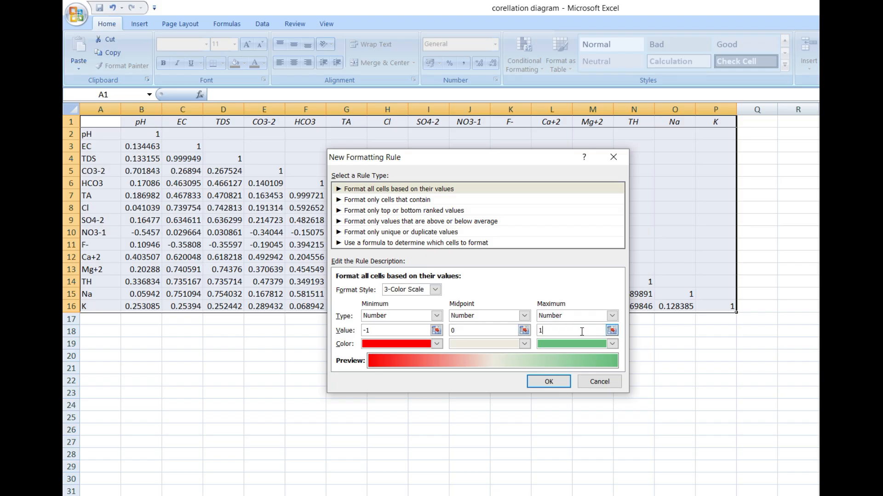
left_click(613, 344)
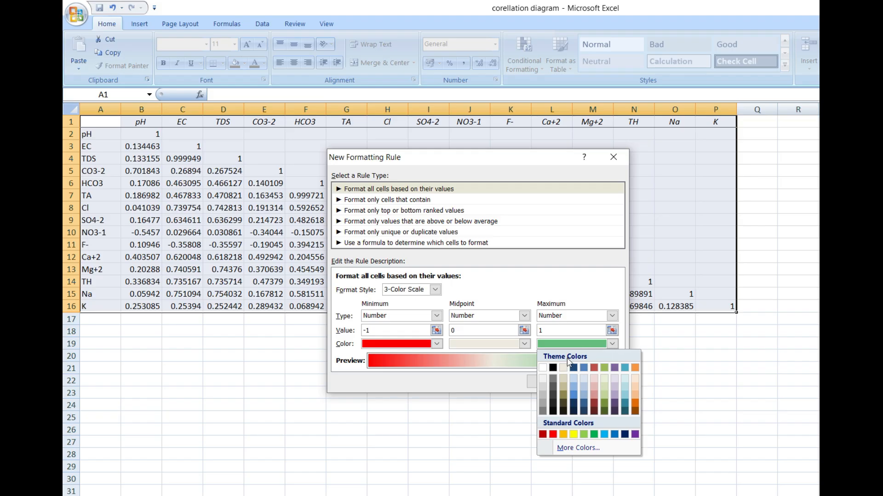
left_click(593, 436)
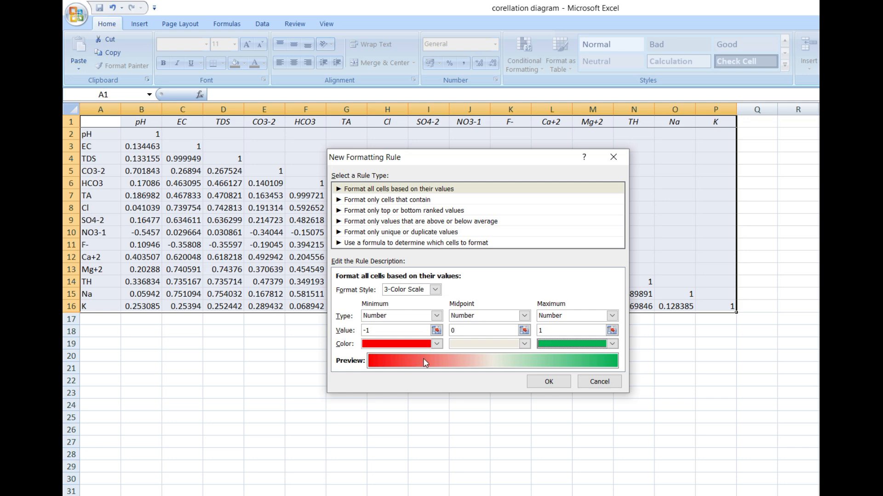
left_click(549, 382)
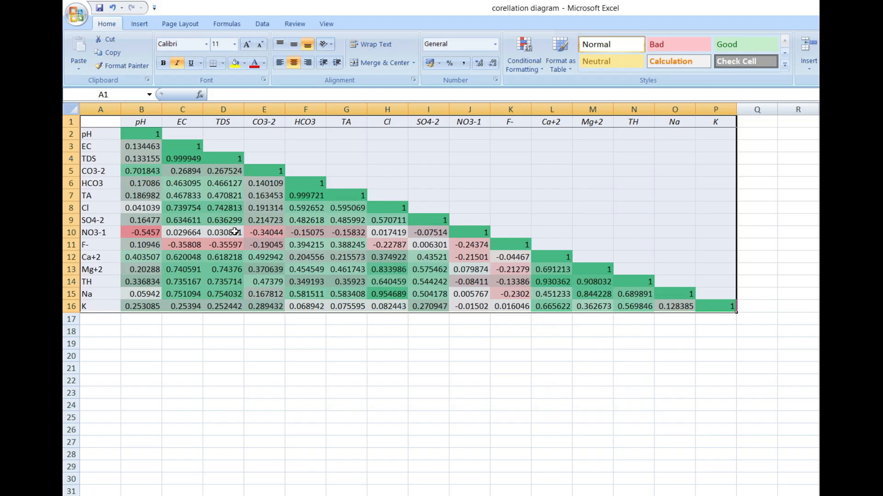